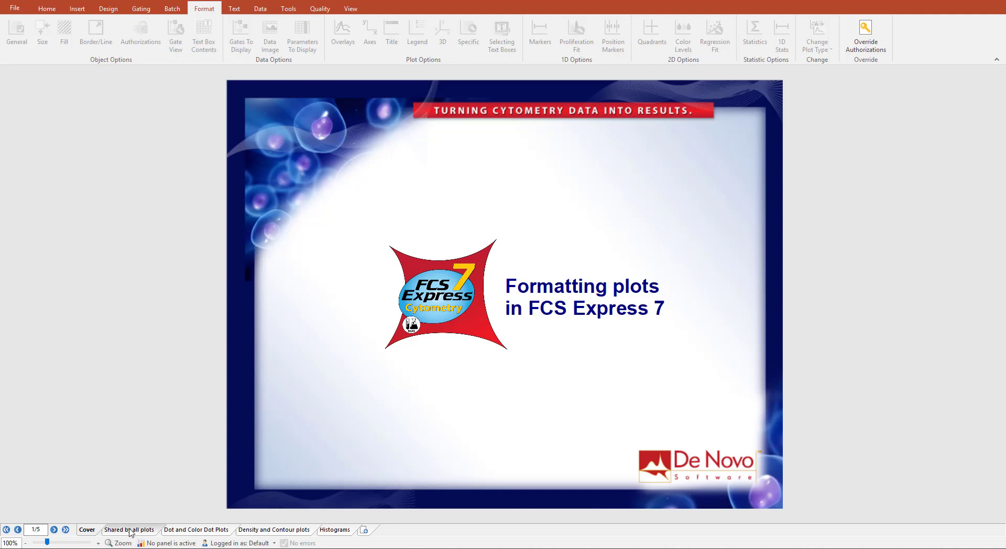
Open the 'Options shared by all plots' layout page
click(130, 529)
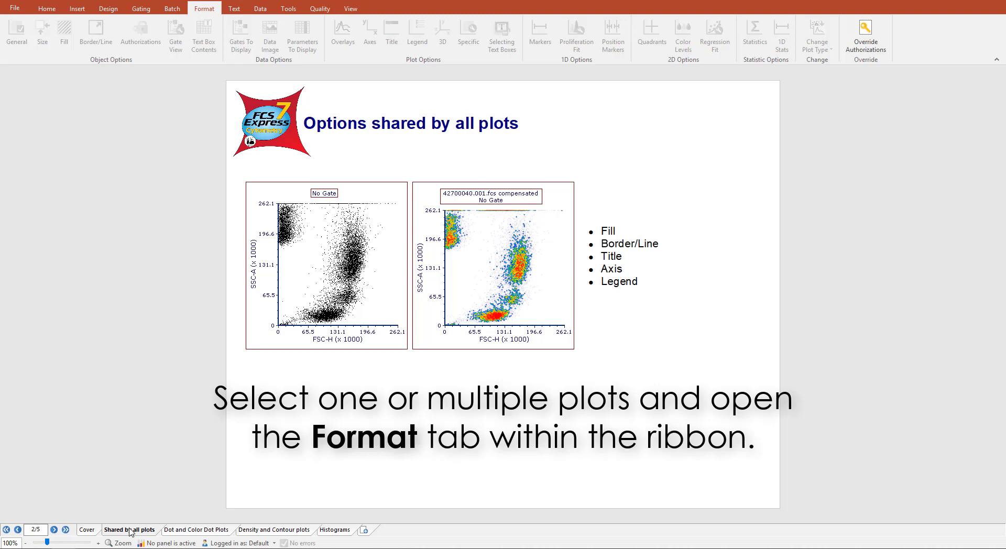
Select the left scatter plot and right density plot together and bring up their Fill settings
click(348, 234)
shift+click(531, 237)
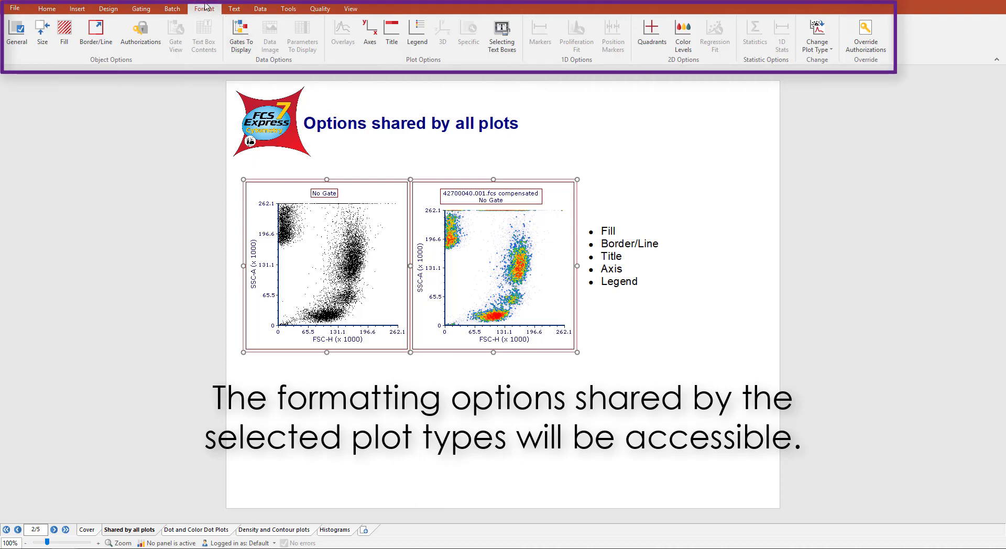
click(62, 33)
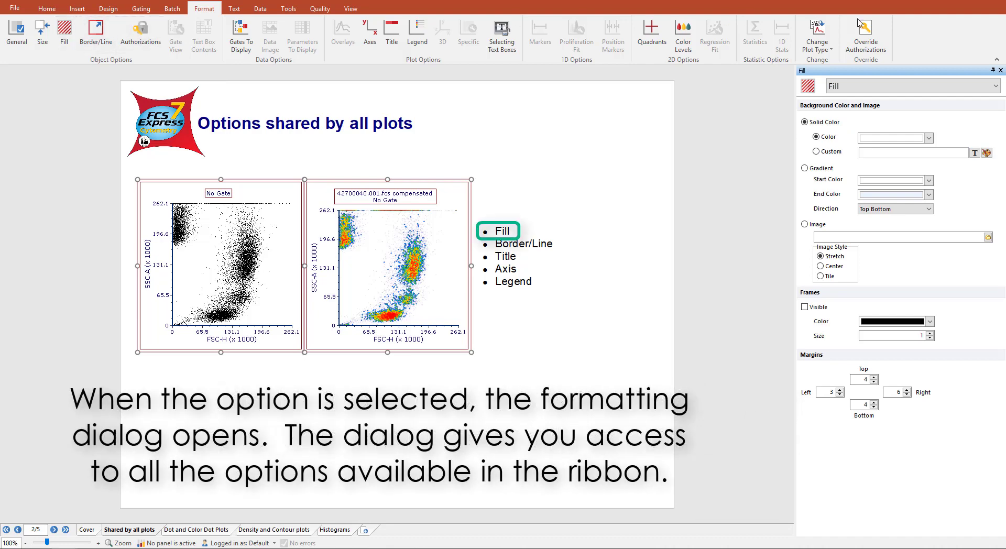
Give both plot backgrounds a blue gradient fill and review the Border/Line settings
click(996, 86)
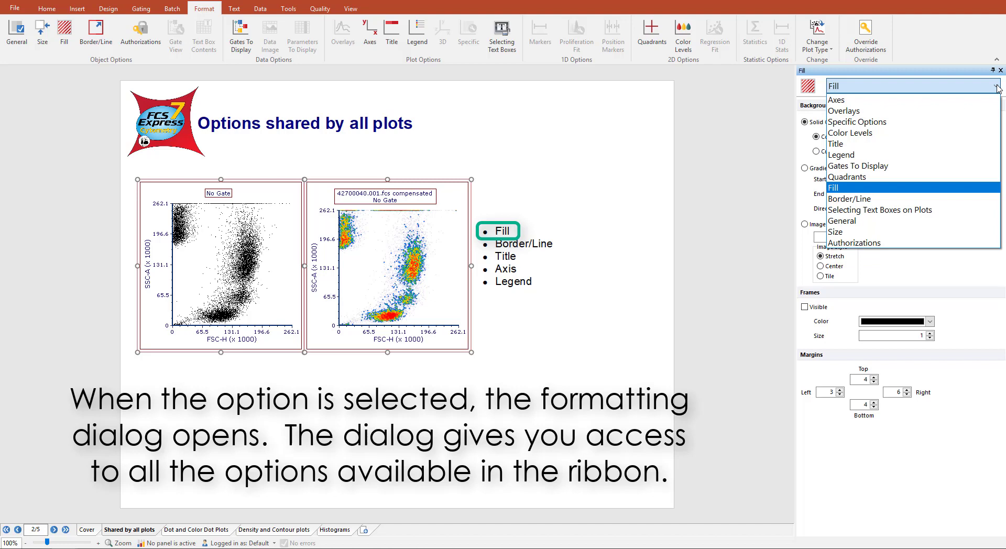
click(840, 190)
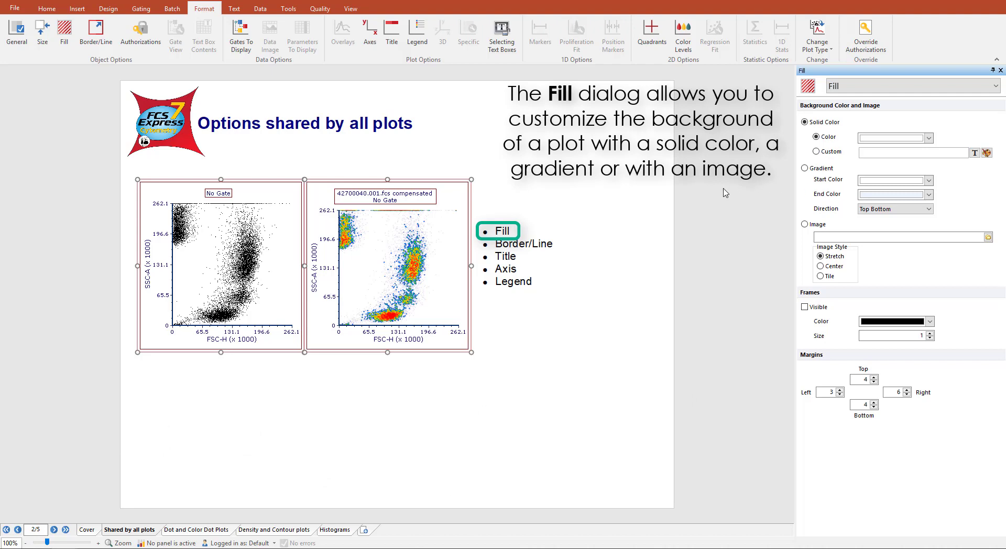
click(804, 167)
click(995, 85)
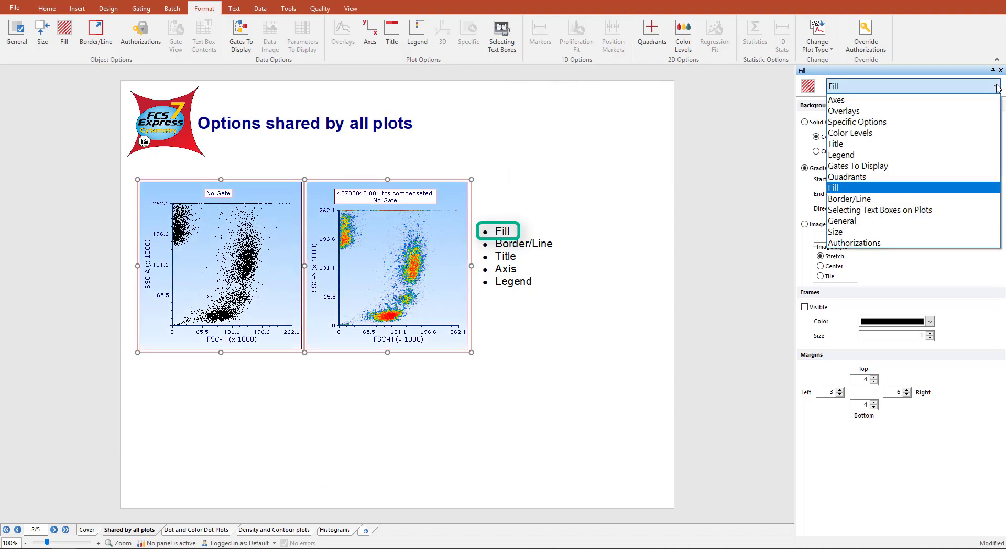
click(914, 200)
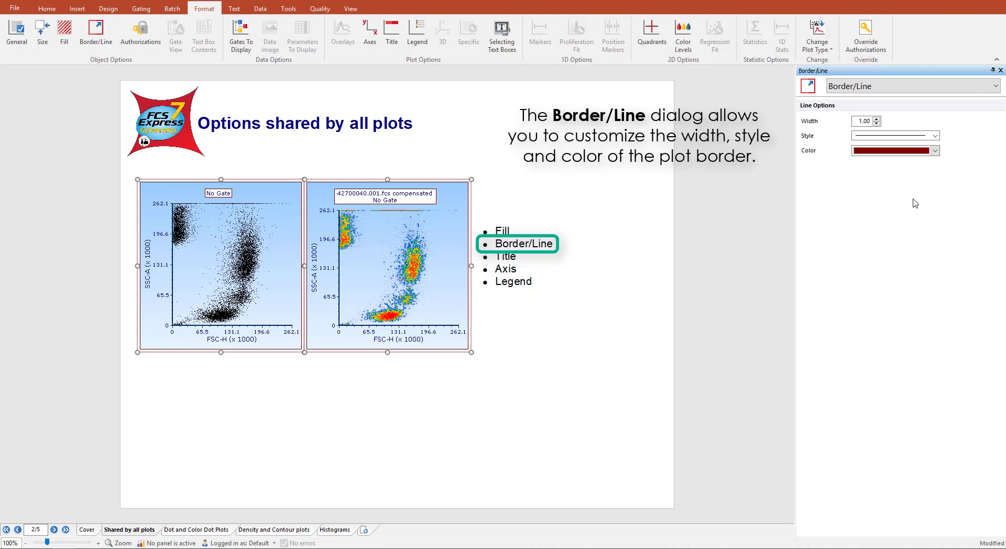
click(995, 86)
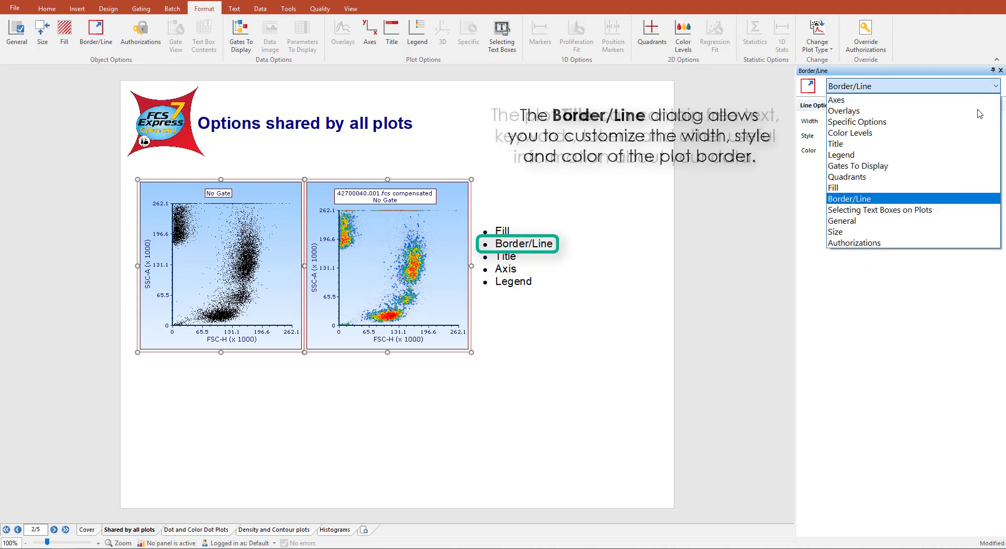
Title both plots with the current gate and the file name '42700040.001.fcs compensated' (no path)
click(966, 144)
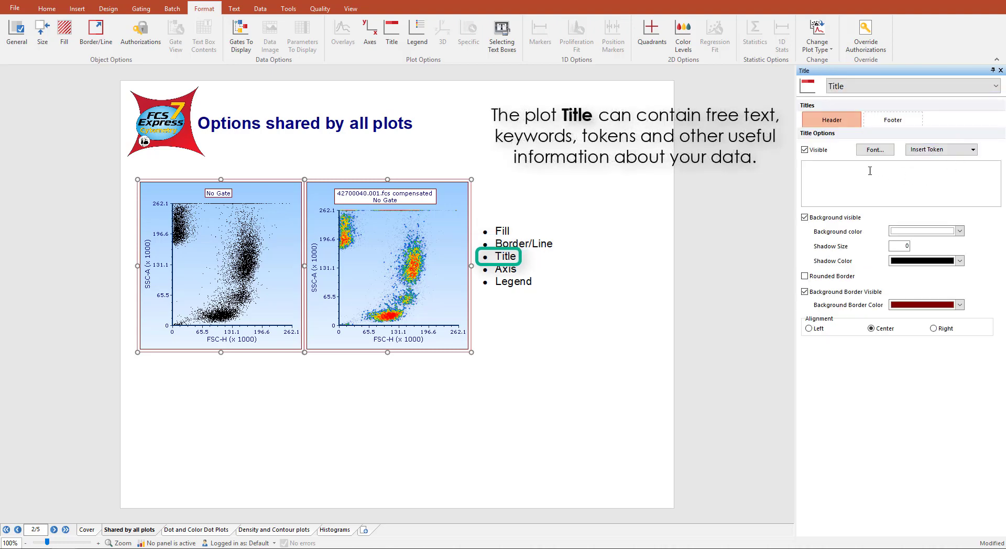
click(975, 150)
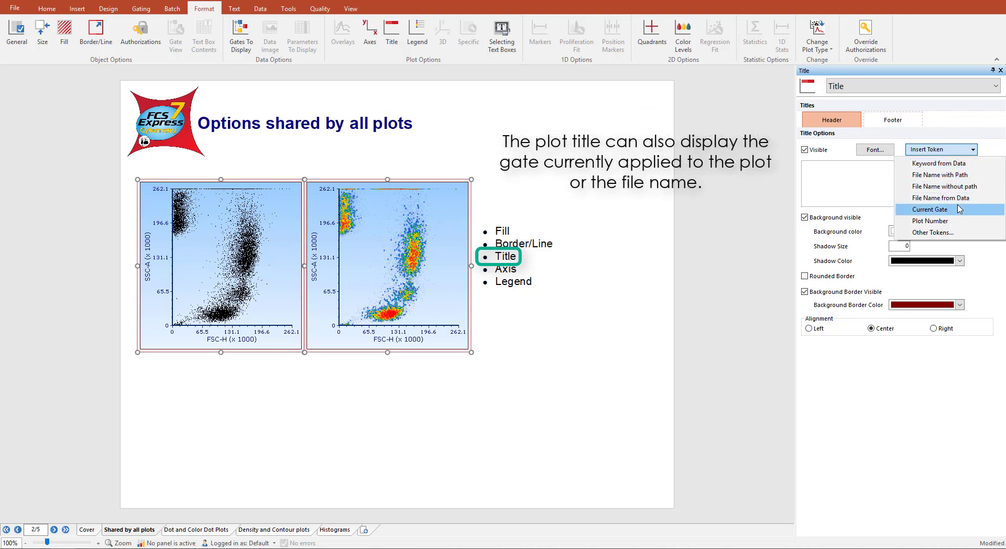
click(959, 209)
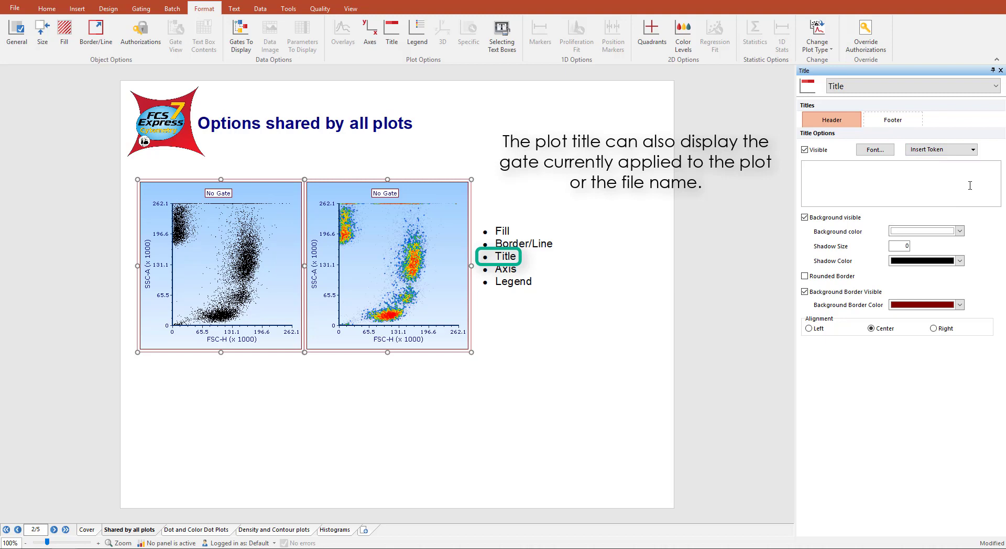
click(974, 151)
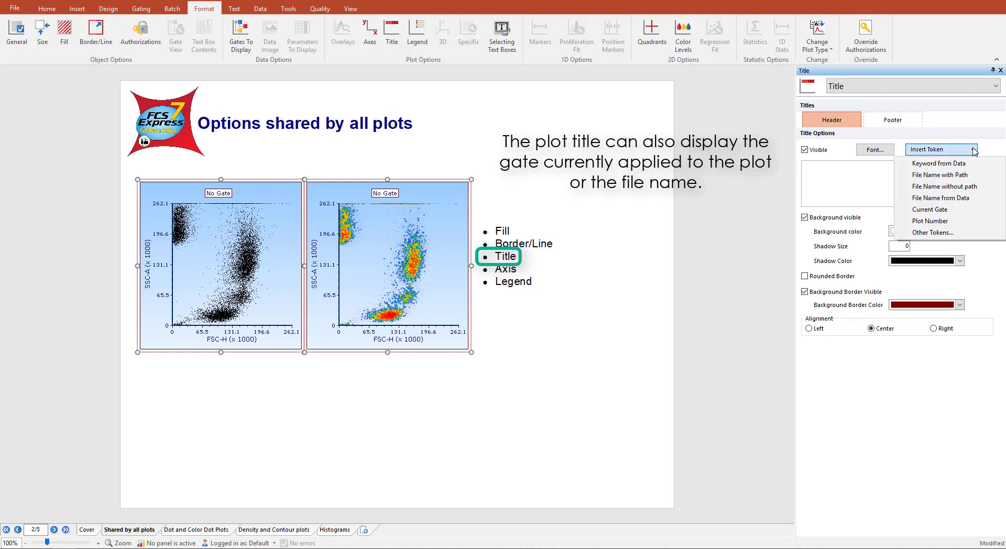
click(969, 188)
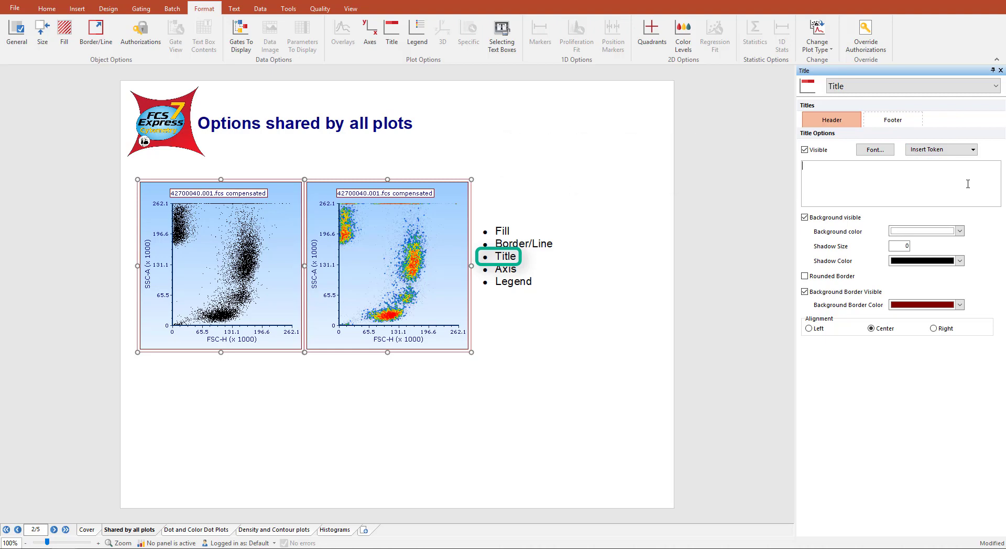
click(995, 86)
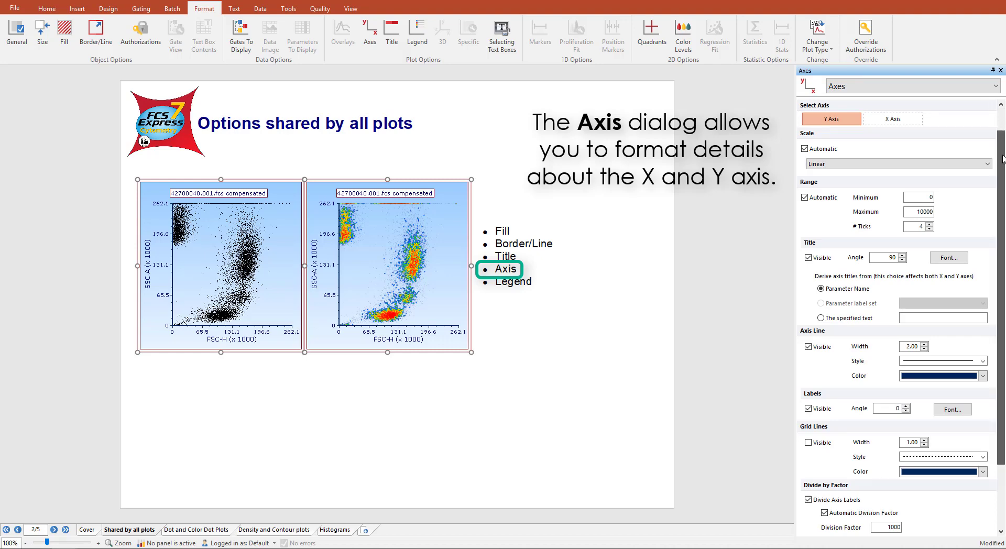
Scroll through the Axes settings down to the tick options and back
drag(1002, 123, 1003, 218)
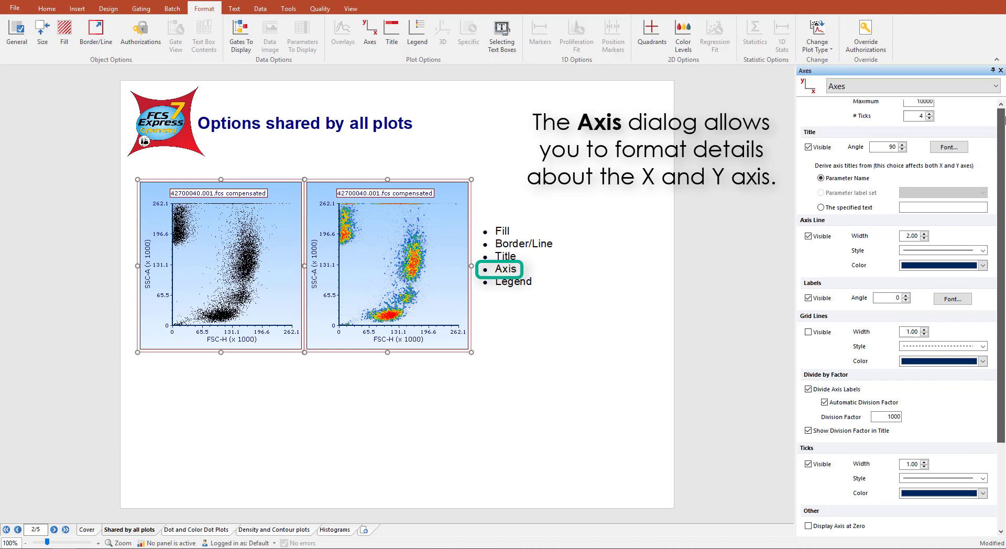
drag(1002, 218, 1002, 110)
click(994, 86)
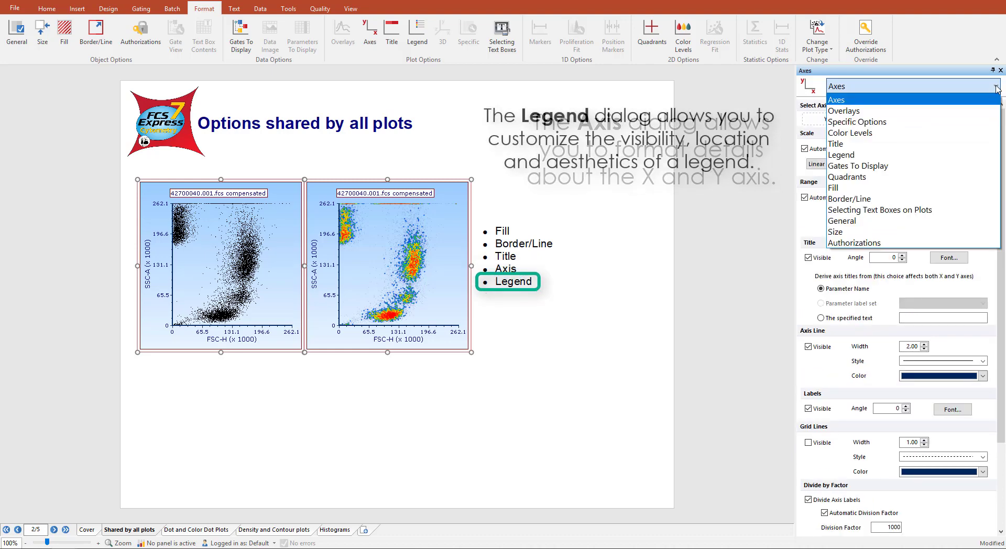
Make both plots' legends visible at the Bottom position, then go to the Dot and Color Dot Plots page
click(964, 155)
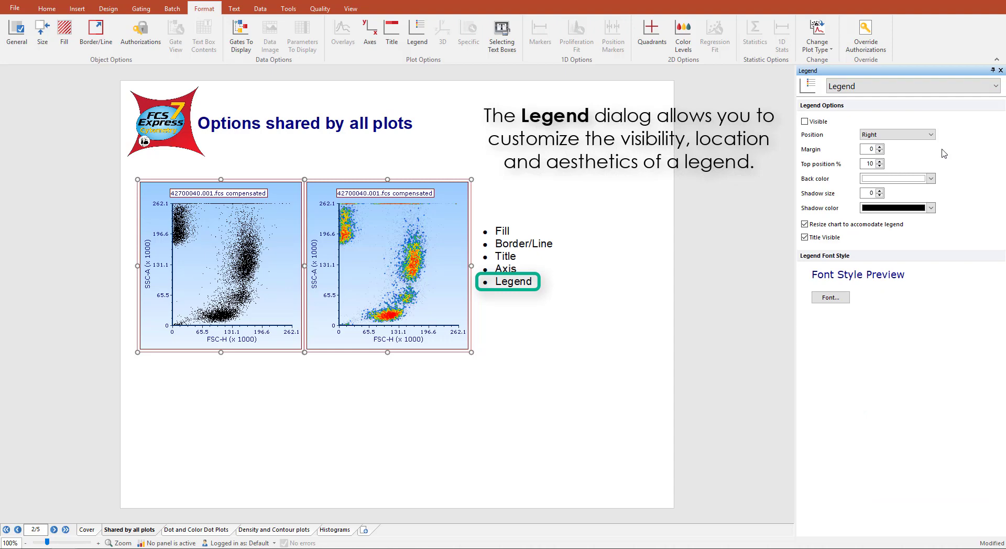
click(805, 121)
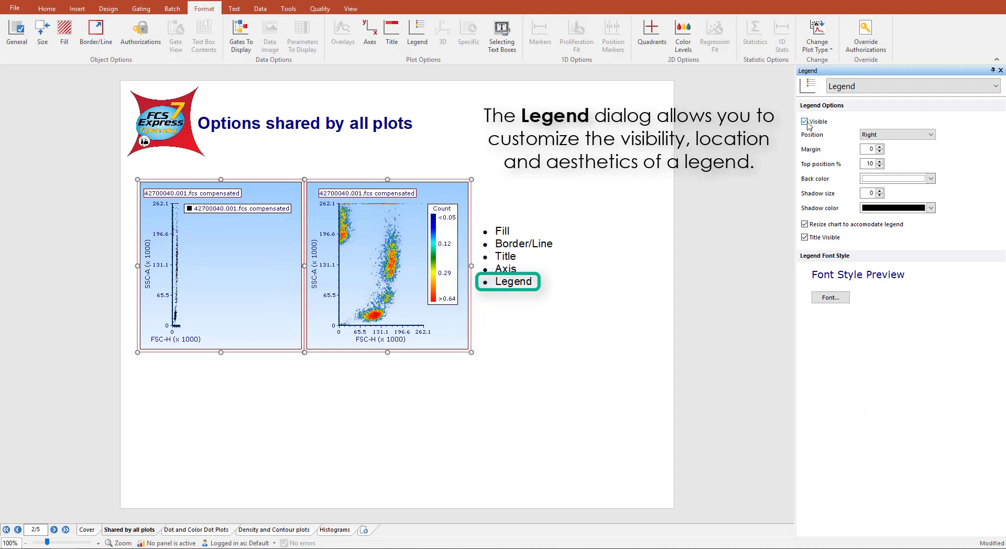
click(932, 136)
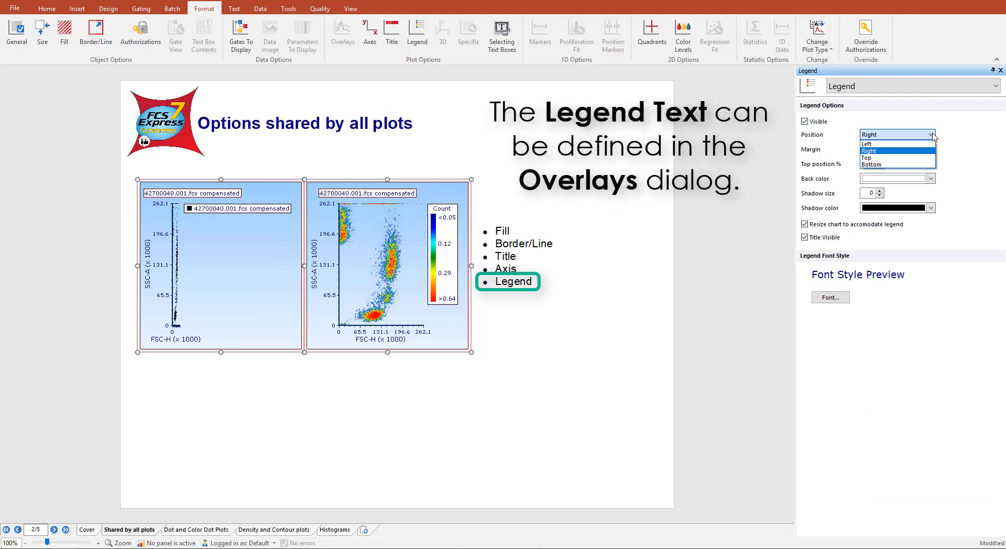
click(885, 165)
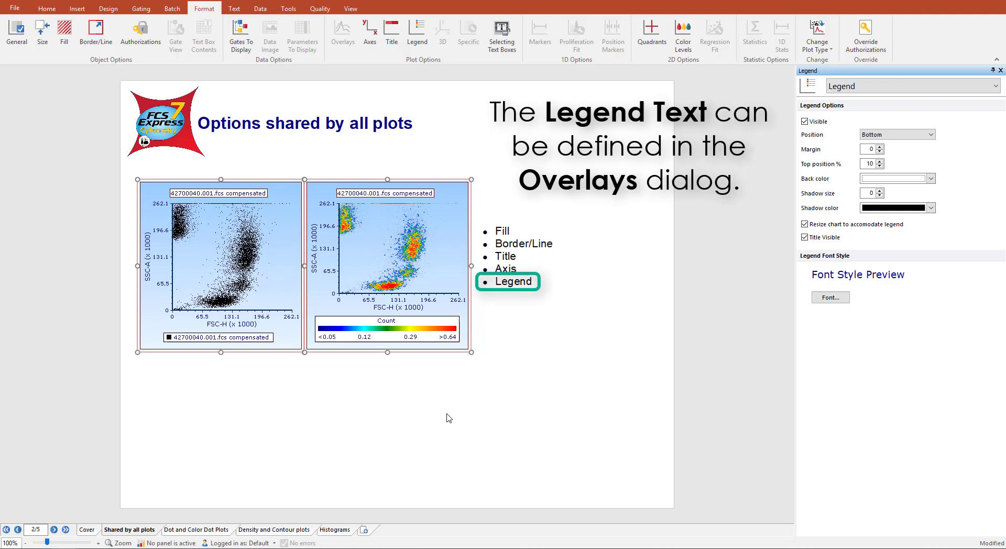
click(200, 530)
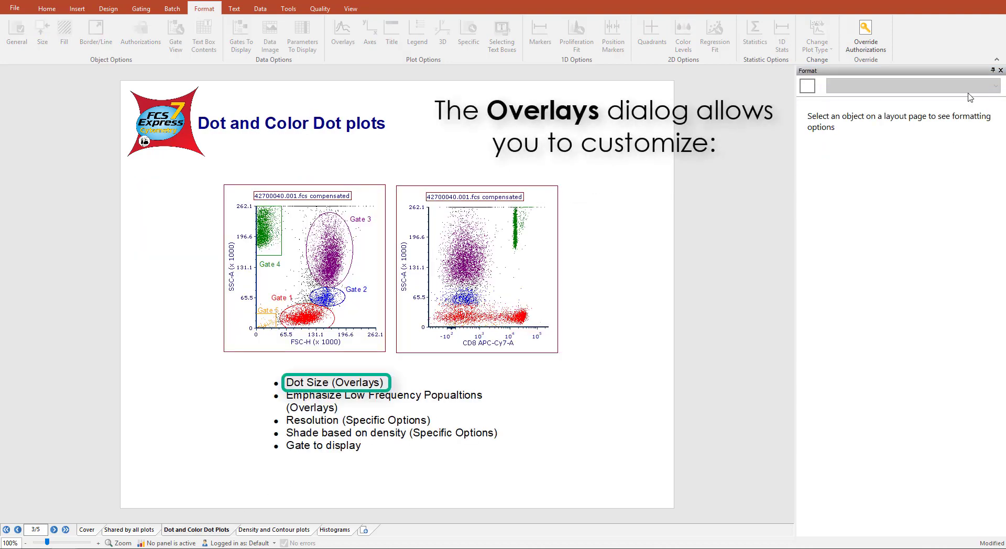
For both dot plots, set overlay dot size 2, emphasize low-frequency populations, and move Gate 5 into the purple cluster
click(356, 243)
shift+click(520, 252)
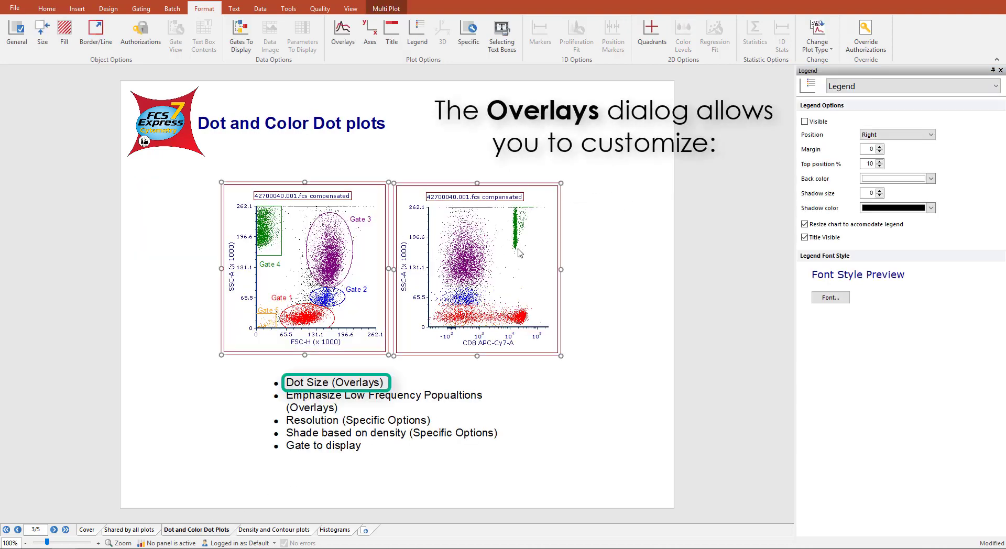
click(996, 86)
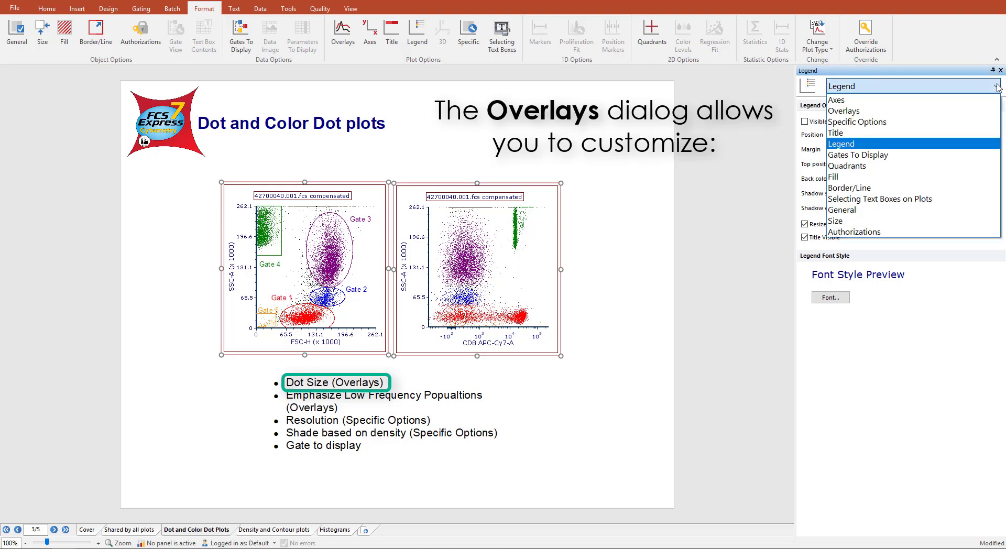
click(960, 111)
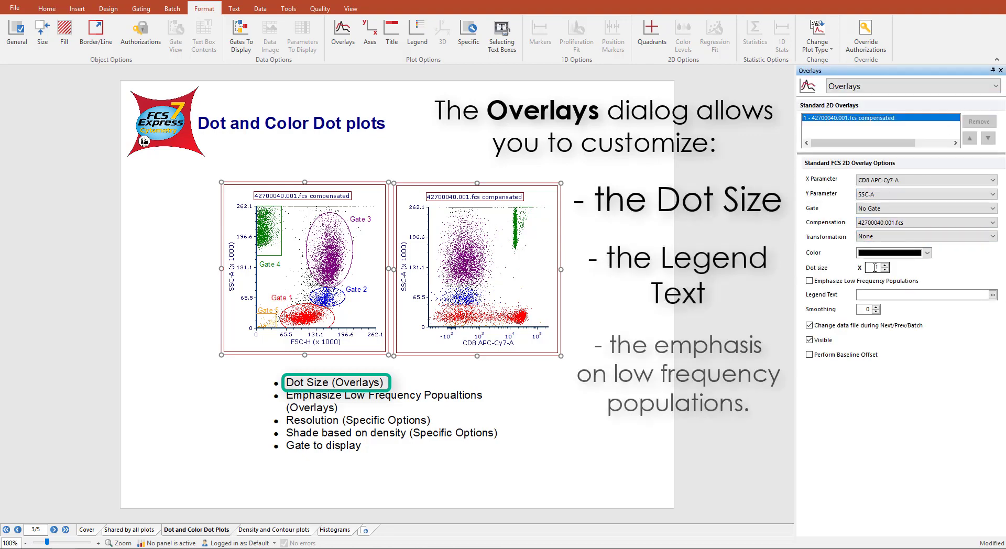
click(884, 265)
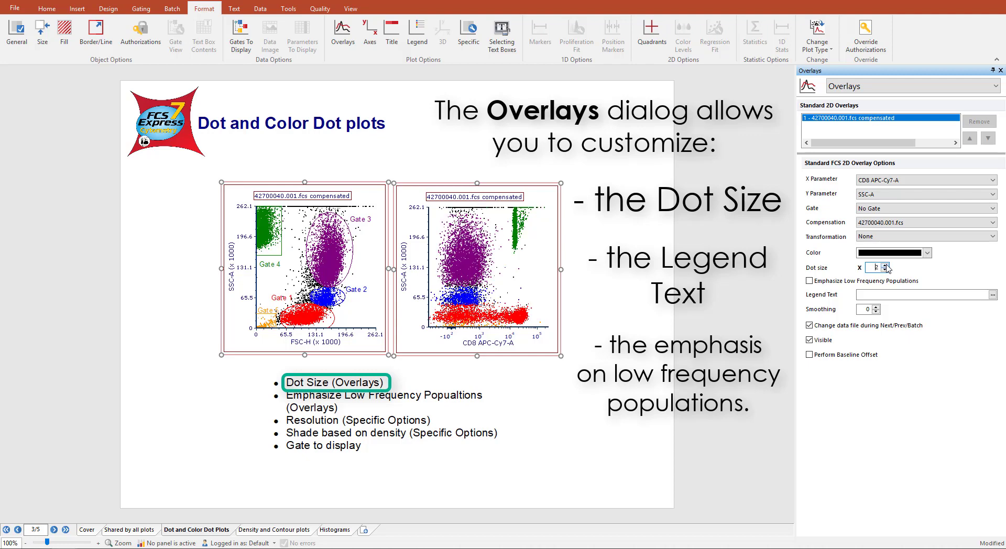
click(810, 281)
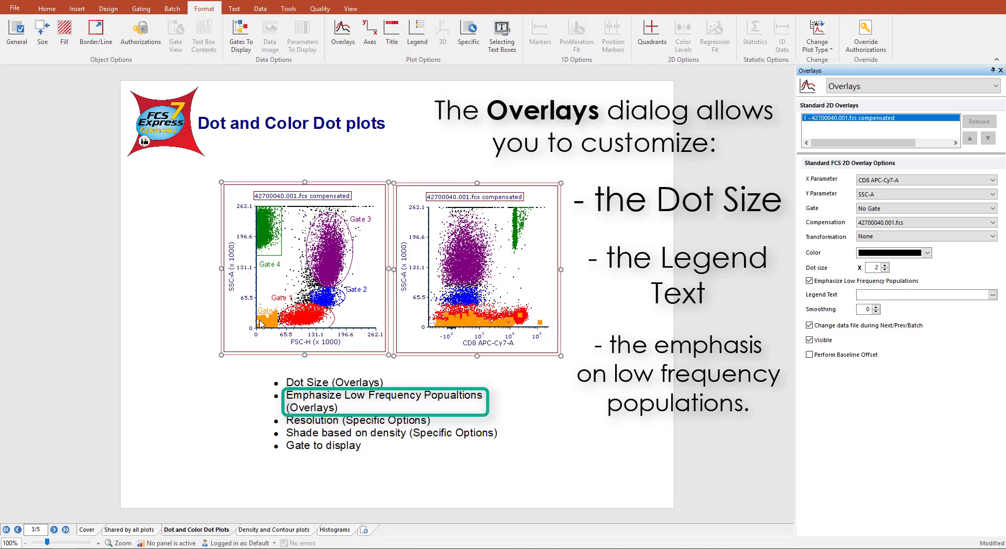
drag(260, 322, 325, 262)
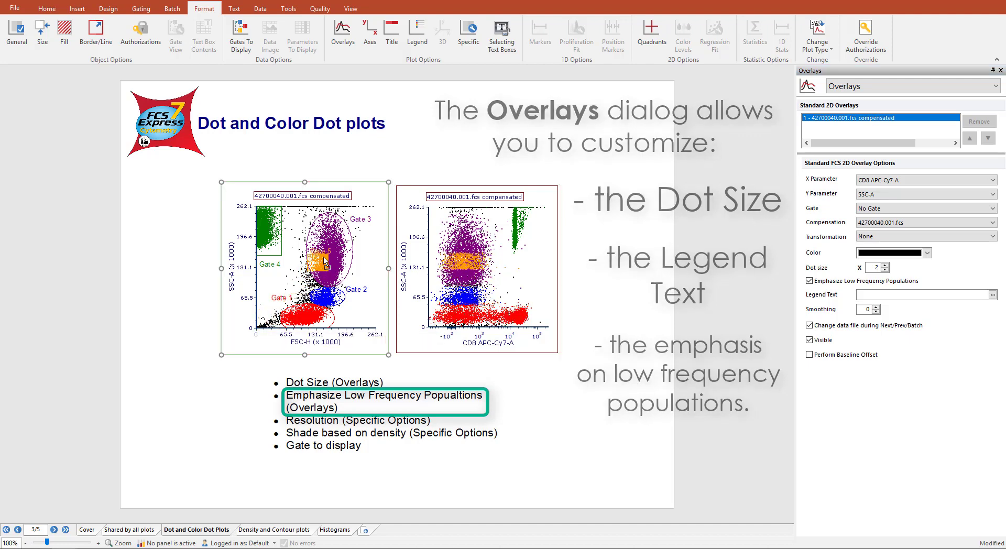
Try the Specific Options, keeping 256 x 256 resolution and leaving density shading off
click(986, 87)
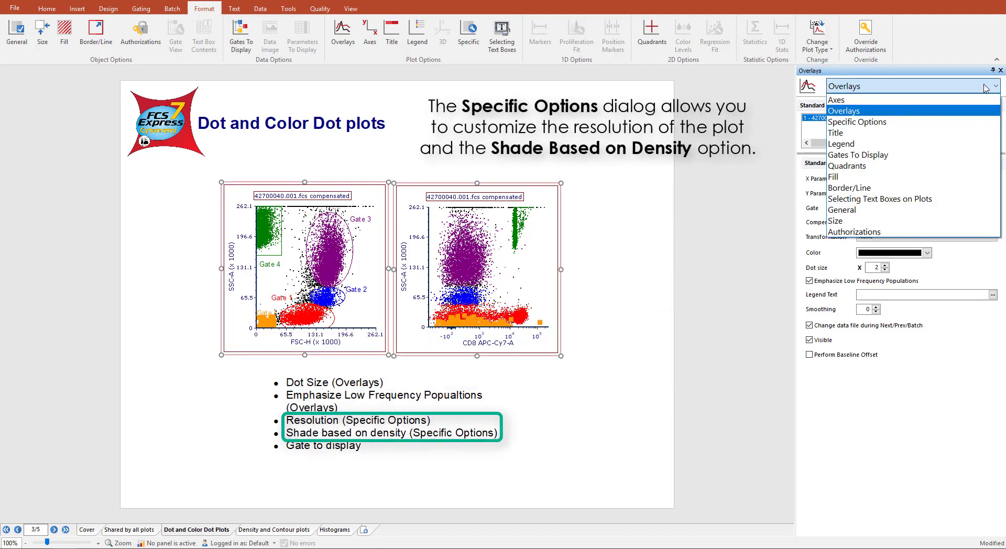
click(908, 123)
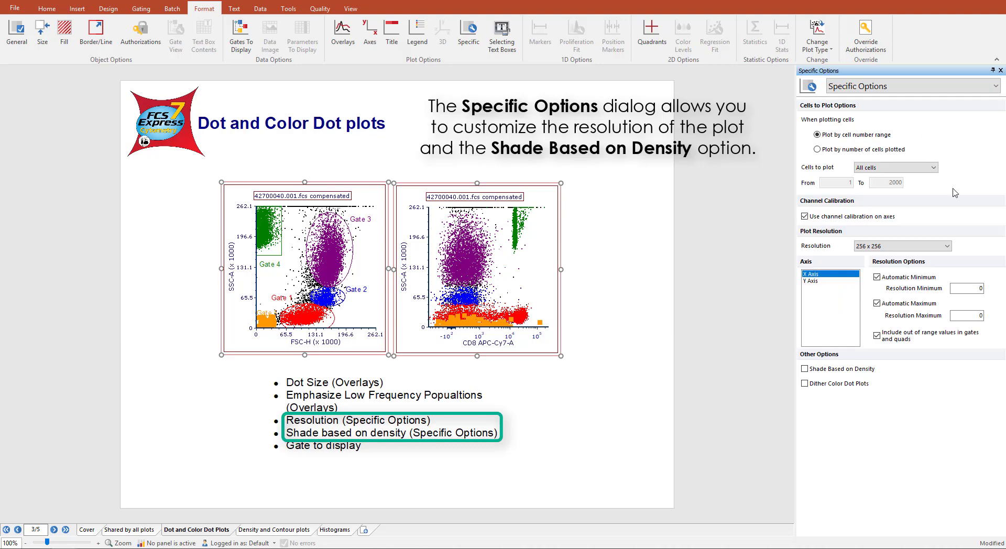
click(947, 246)
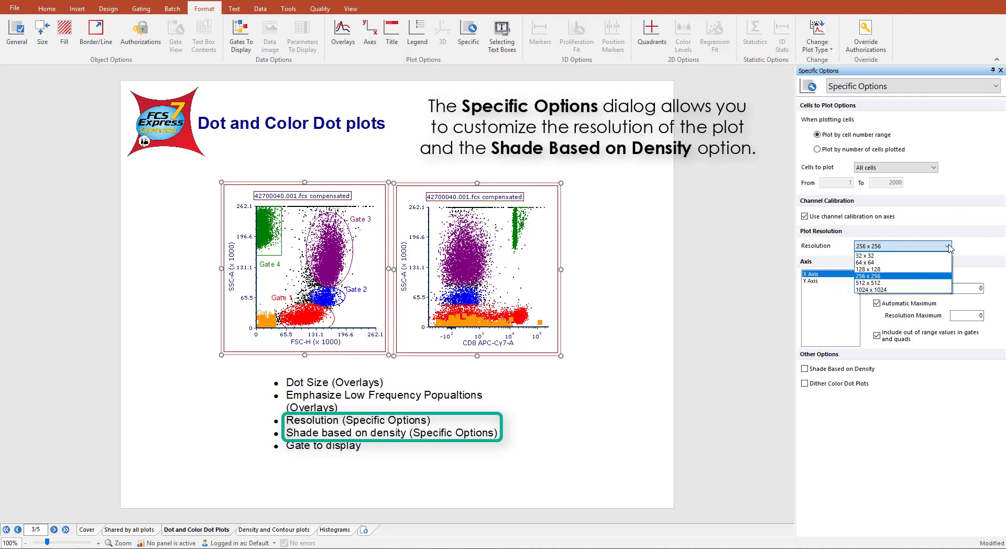
click(949, 247)
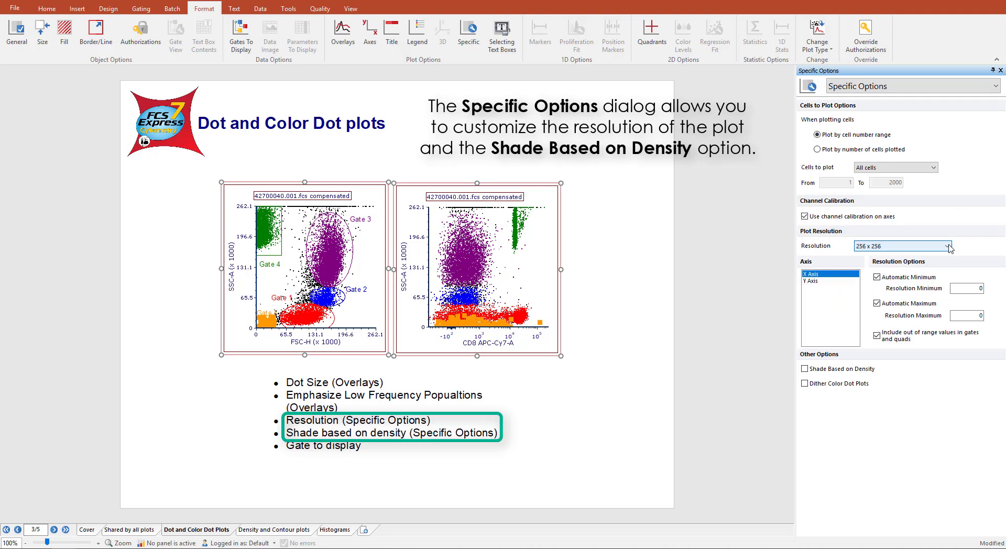
click(805, 369)
click(804, 369)
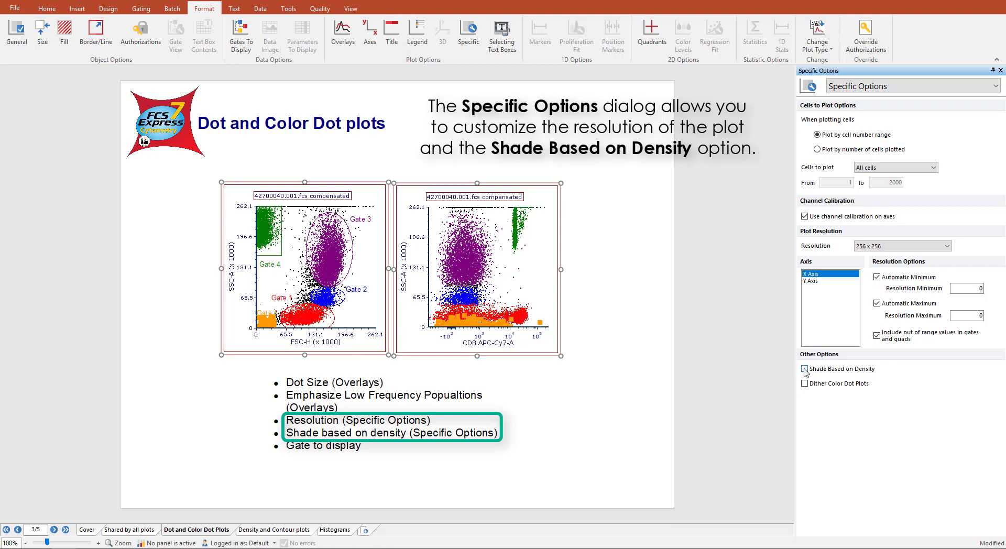
In Gates To Display, colour all gates except Gate 1 and Gate 2, leaving those black
click(995, 84)
click(906, 159)
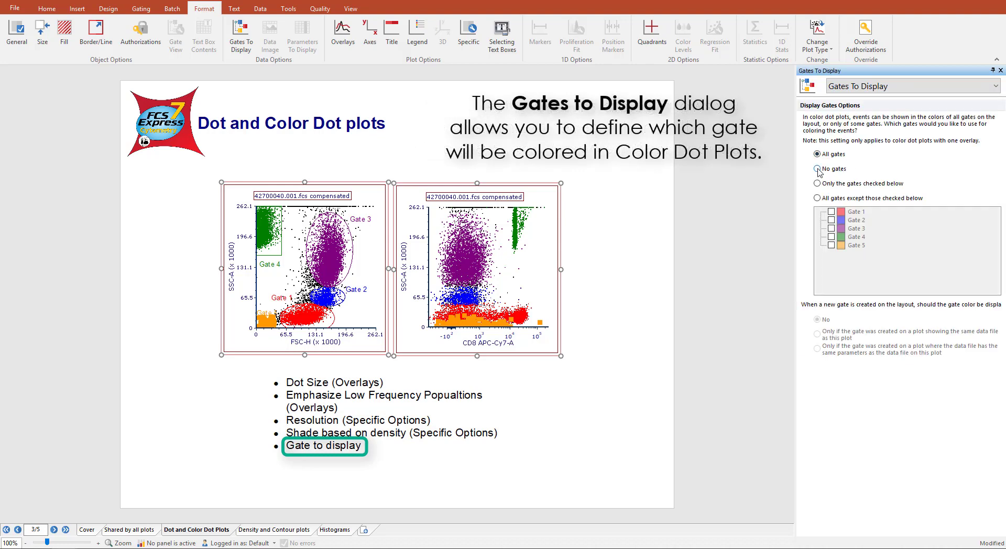
click(817, 169)
click(817, 184)
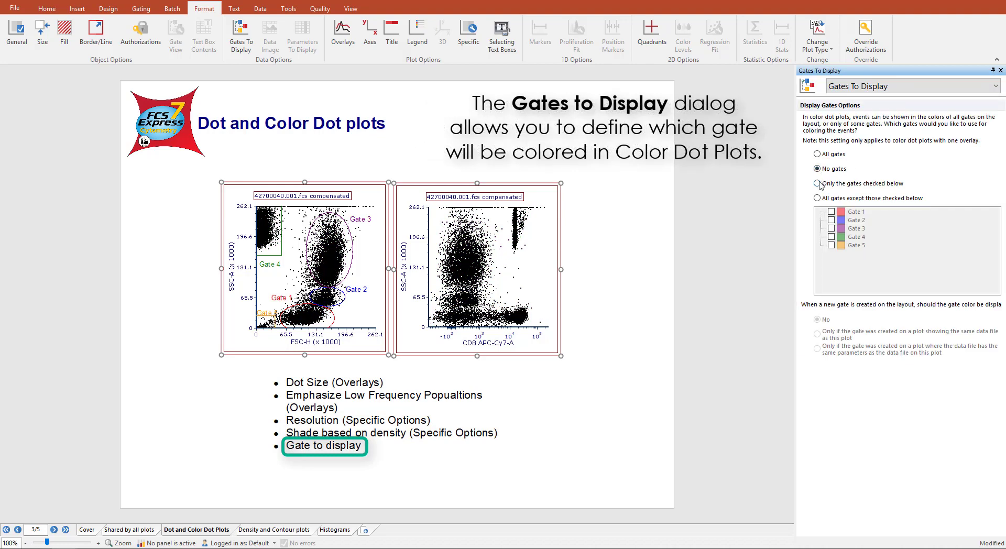
click(831, 212)
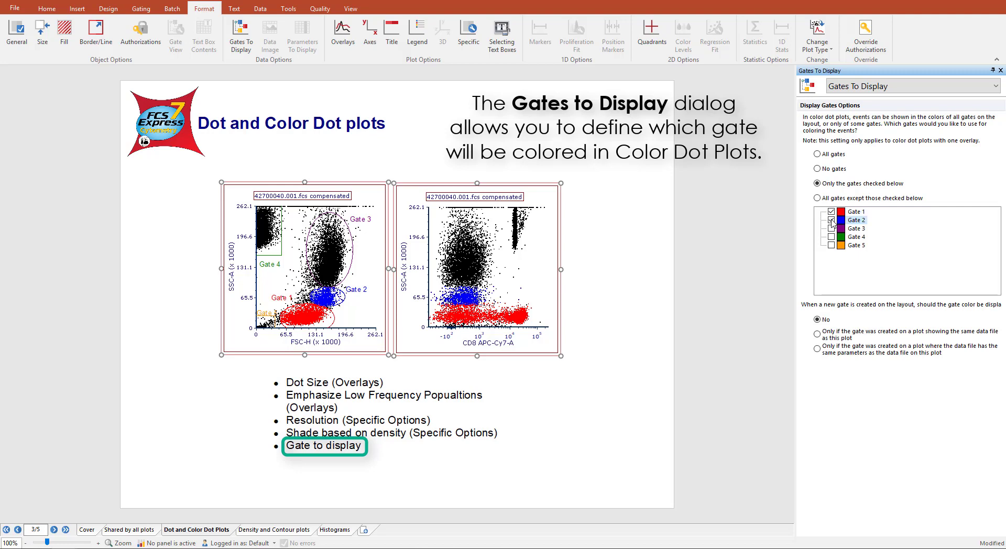
click(817, 198)
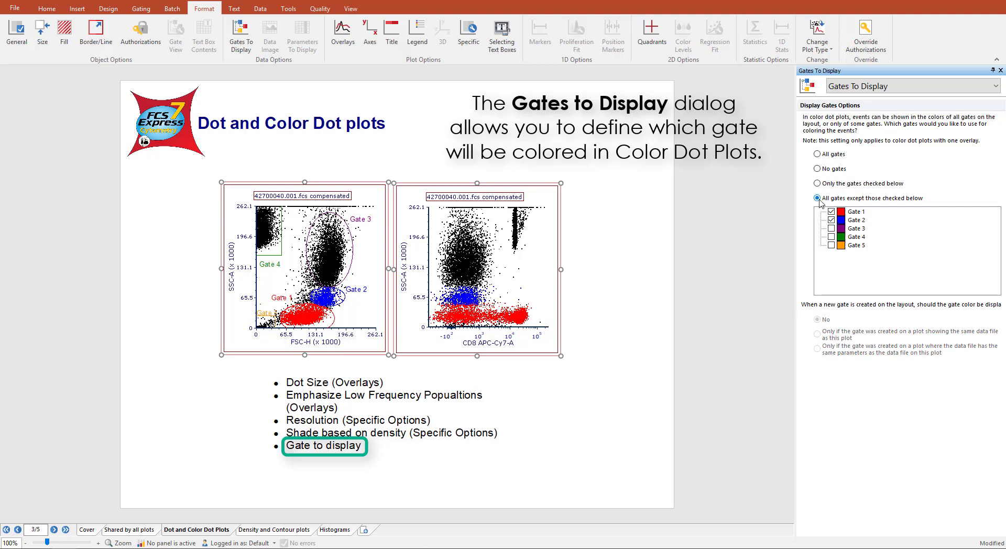
On the Density and Contour plots page, set the density plot's overlay smoothing to 10
click(270, 530)
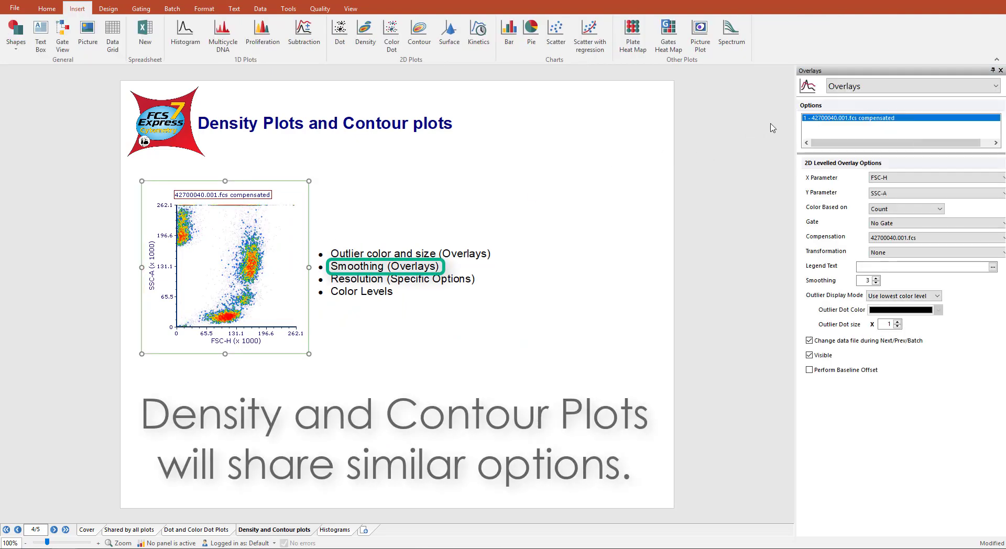
click(995, 86)
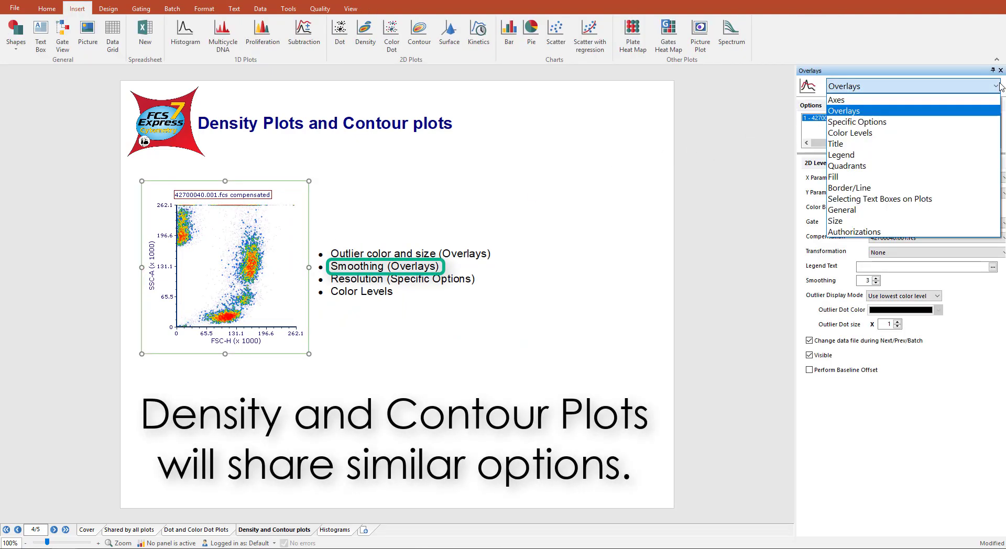
click(880, 108)
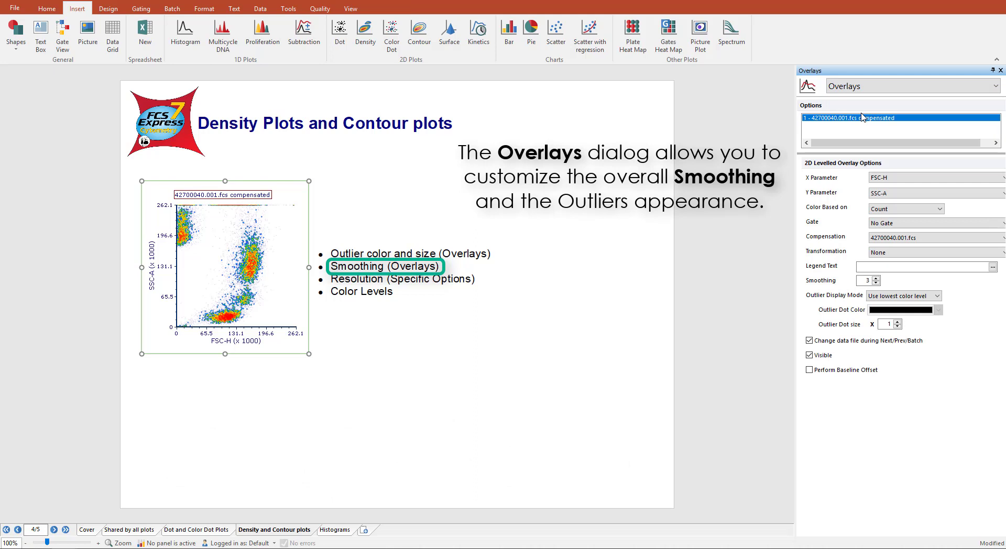
click(876, 282)
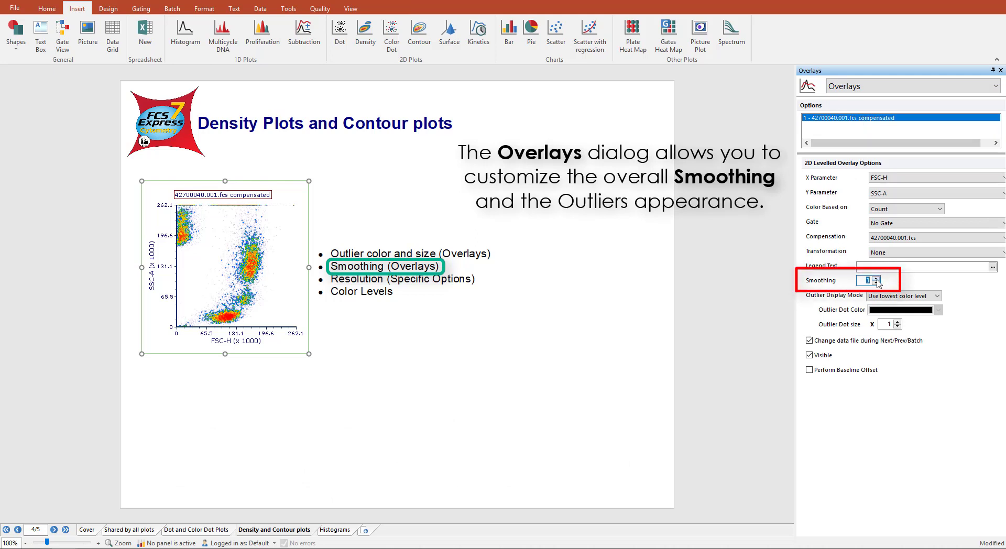
text(10)
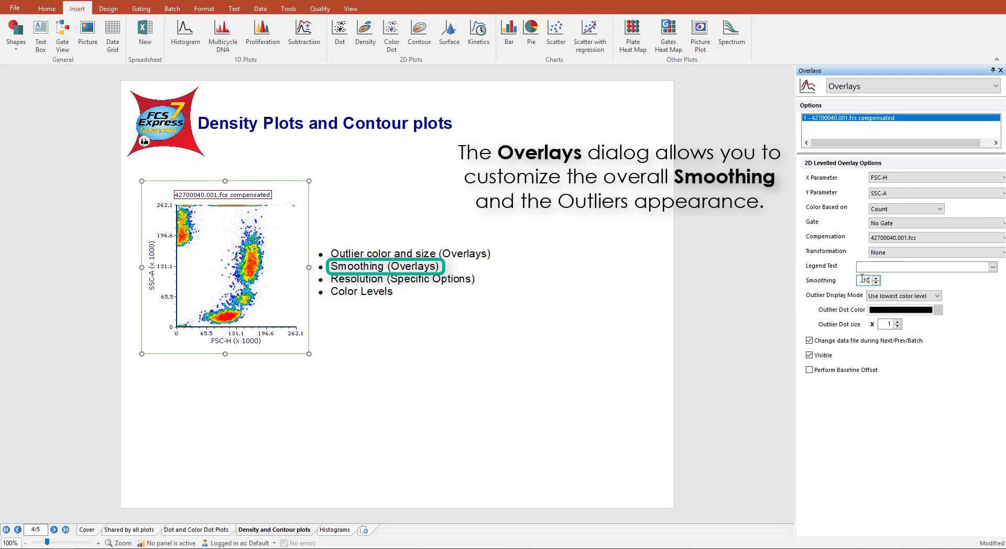
Set the outlier dot size to 4 and check the 512 x 512 resolution setting
click(898, 323)
click(898, 322)
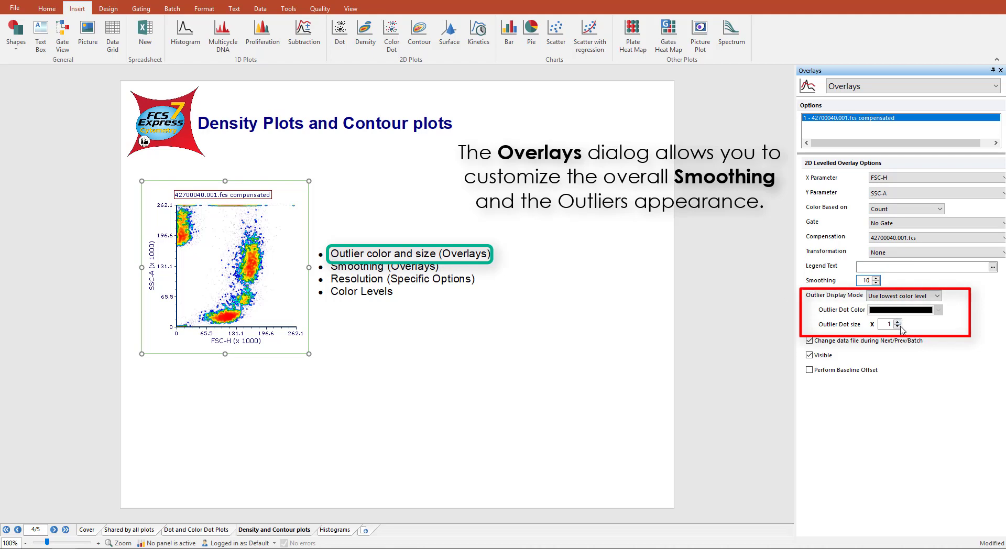
click(937, 297)
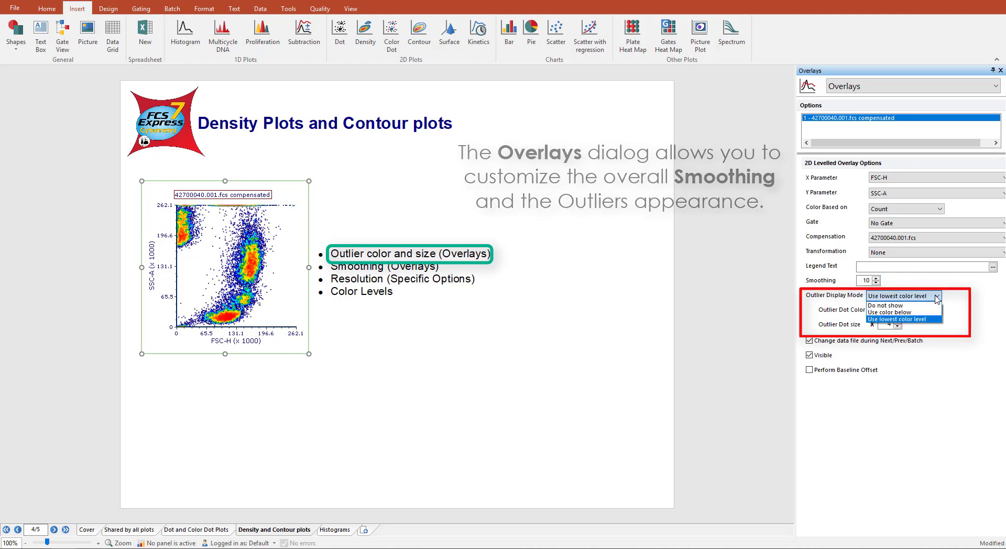
click(995, 87)
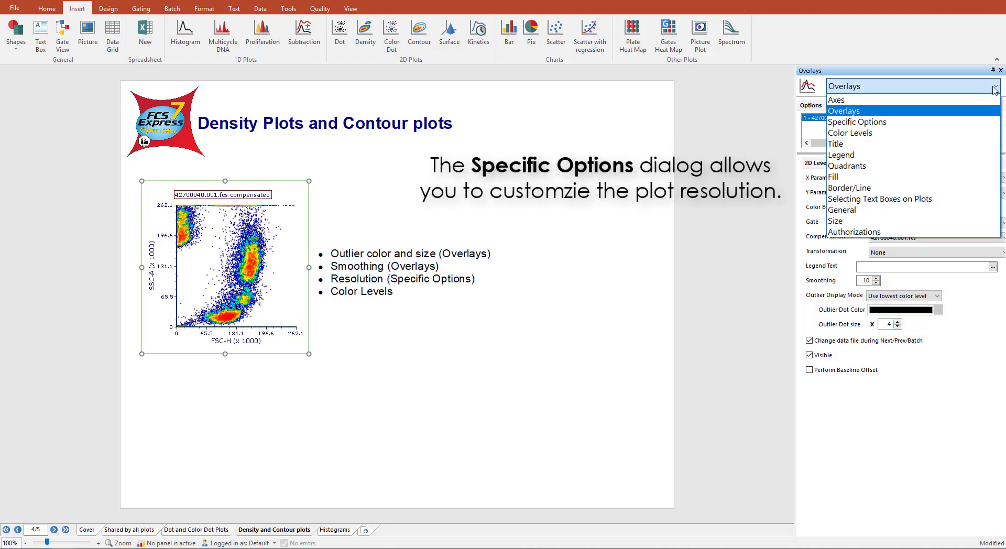
click(892, 122)
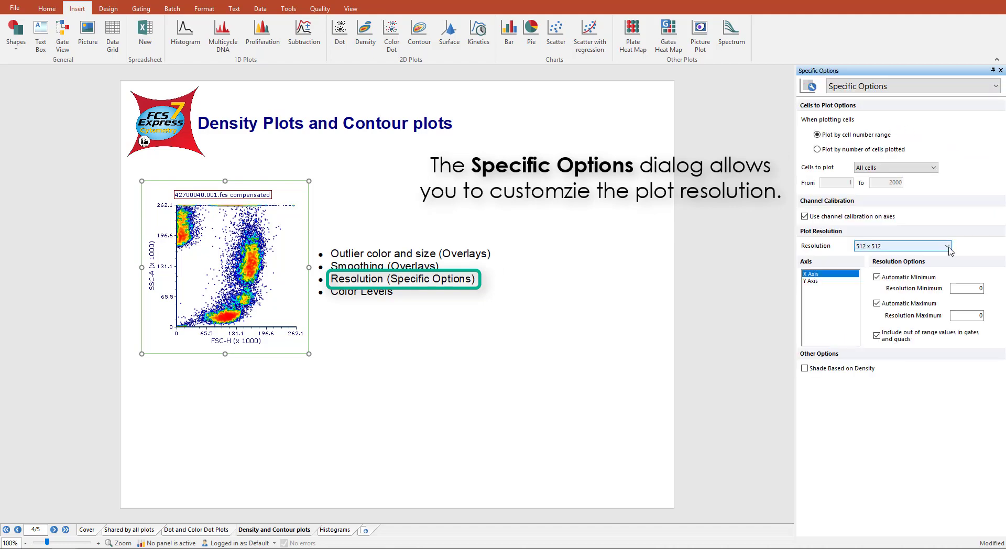
click(994, 86)
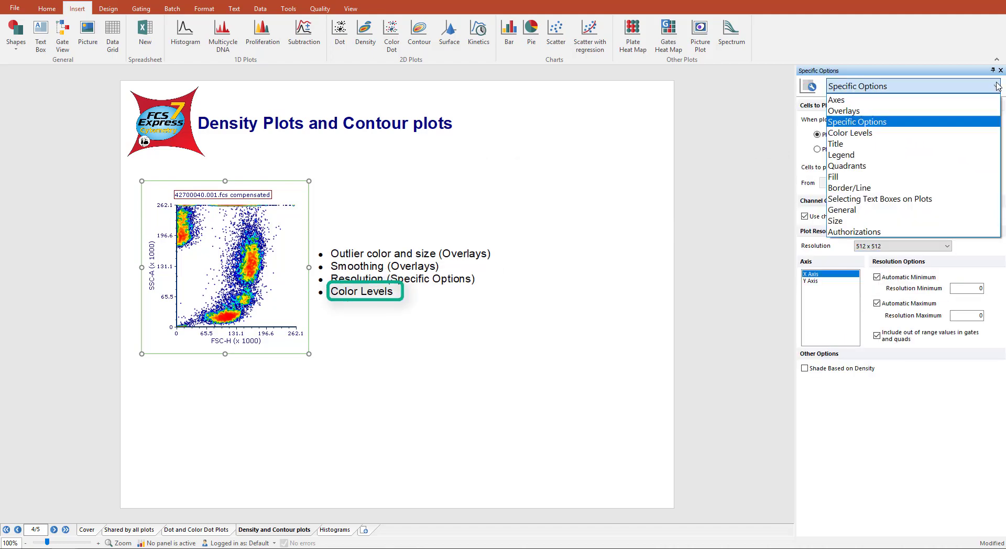
Review the density plot's Color Levels, keeping the Flame scheme, Percentile style and Logarithmic scaling
click(933, 133)
click(920, 122)
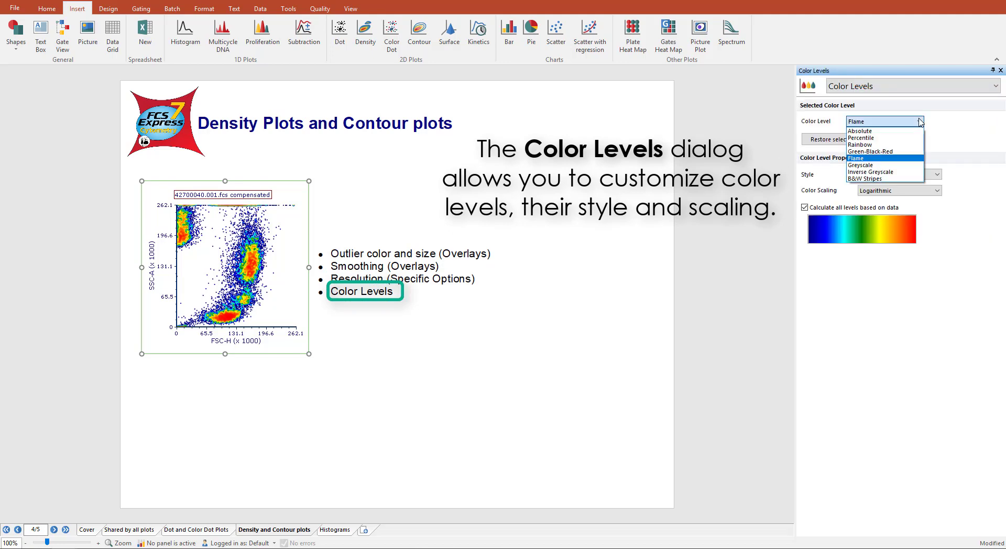
click(942, 176)
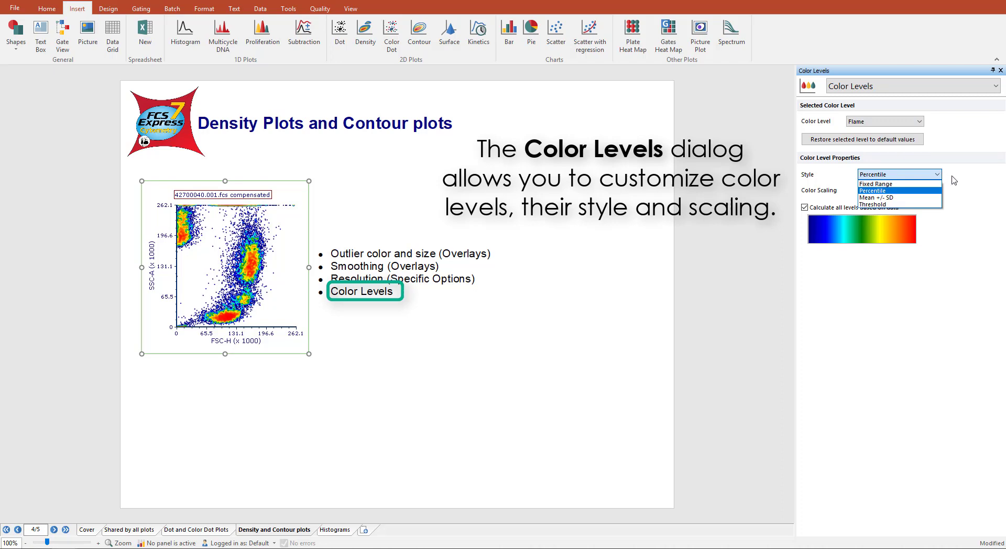
click(952, 179)
click(938, 191)
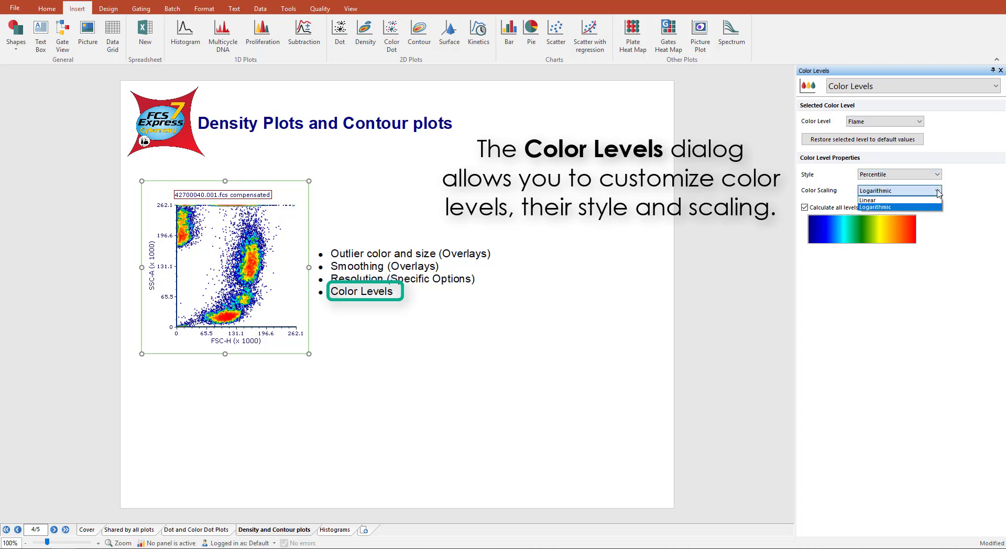
click(899, 207)
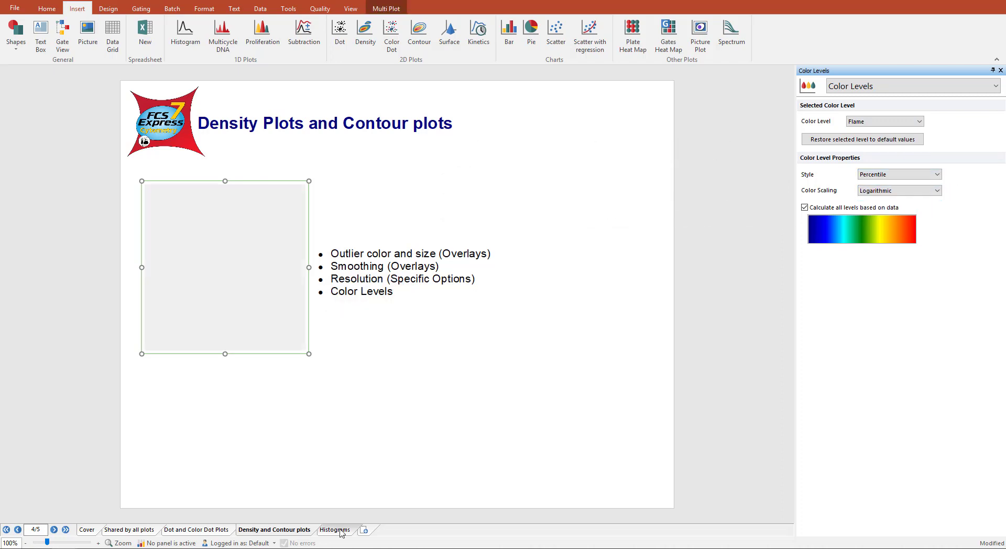
On the Histograms page, move overlay 42700040 to the bottom of the overlay order, then back to the top
click(339, 530)
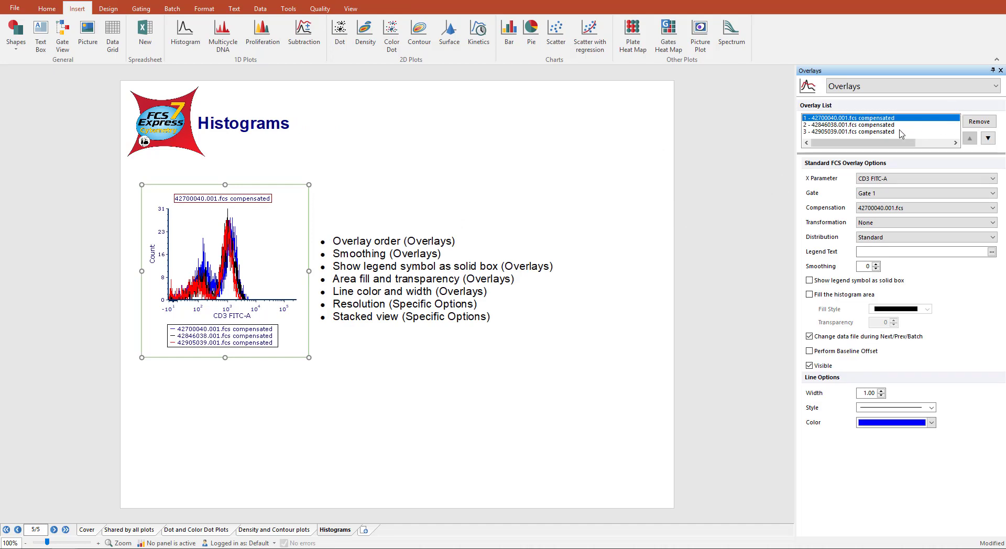
click(988, 139)
click(988, 138)
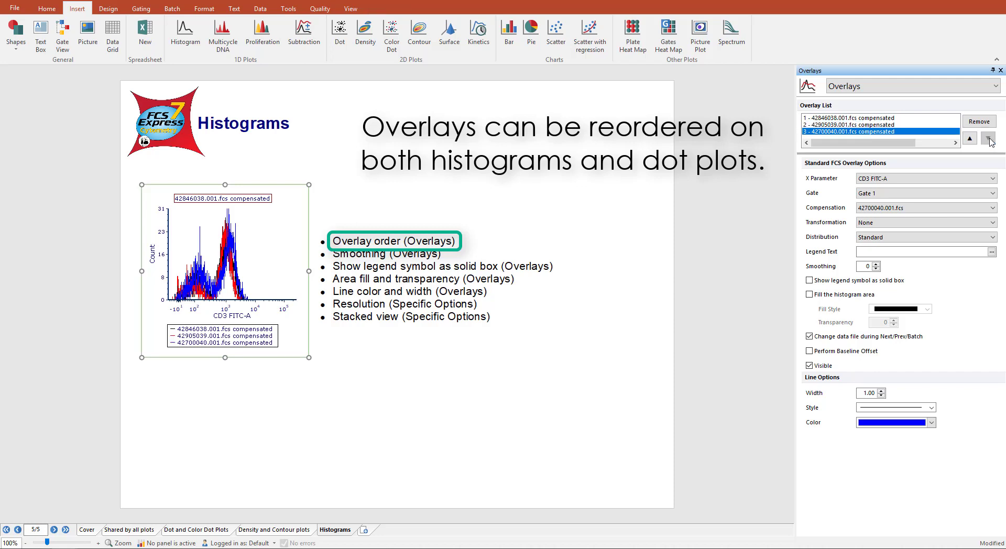
click(969, 139)
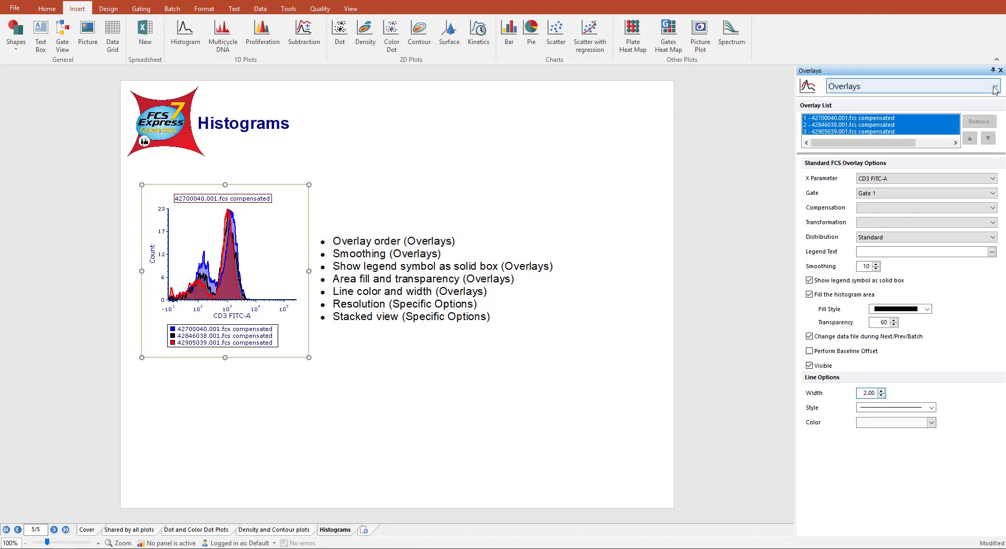
In Specific Options, keep 1024 resolution and switch the histogram overlays to Stacked display
click(994, 86)
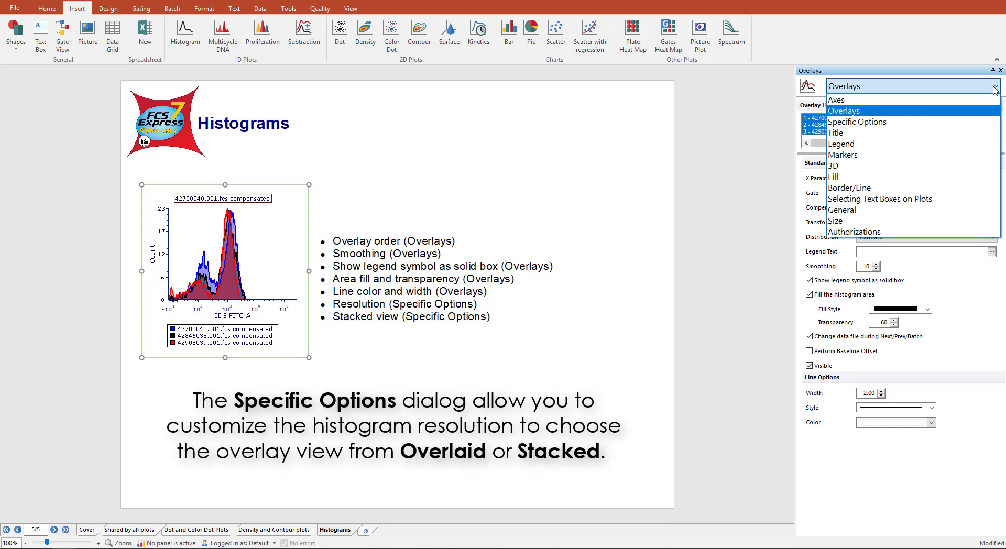
click(975, 122)
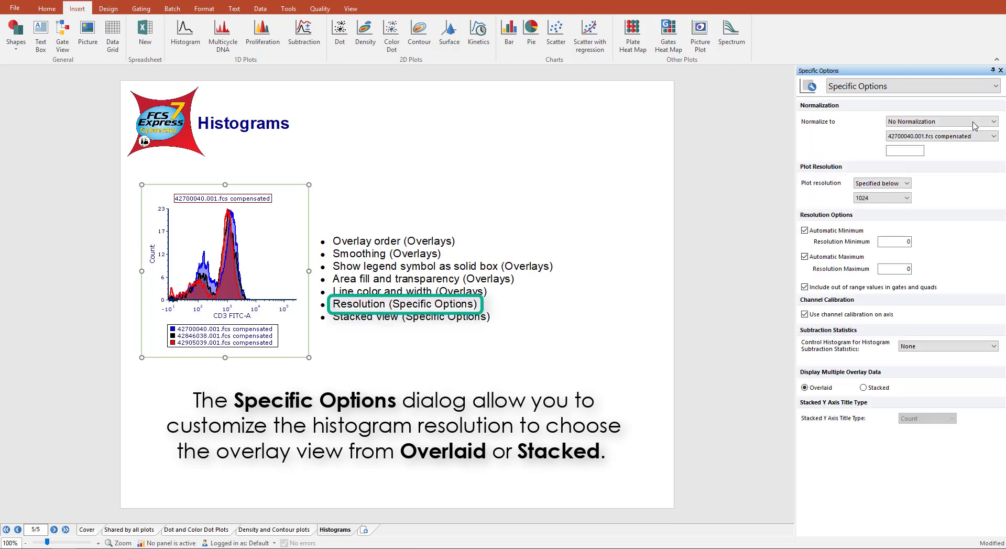
click(907, 199)
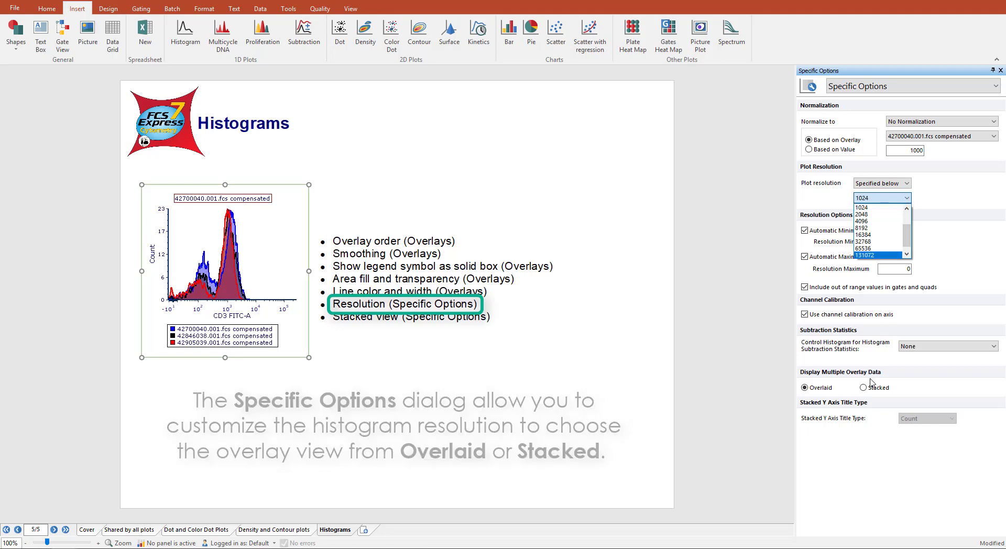
click(813, 377)
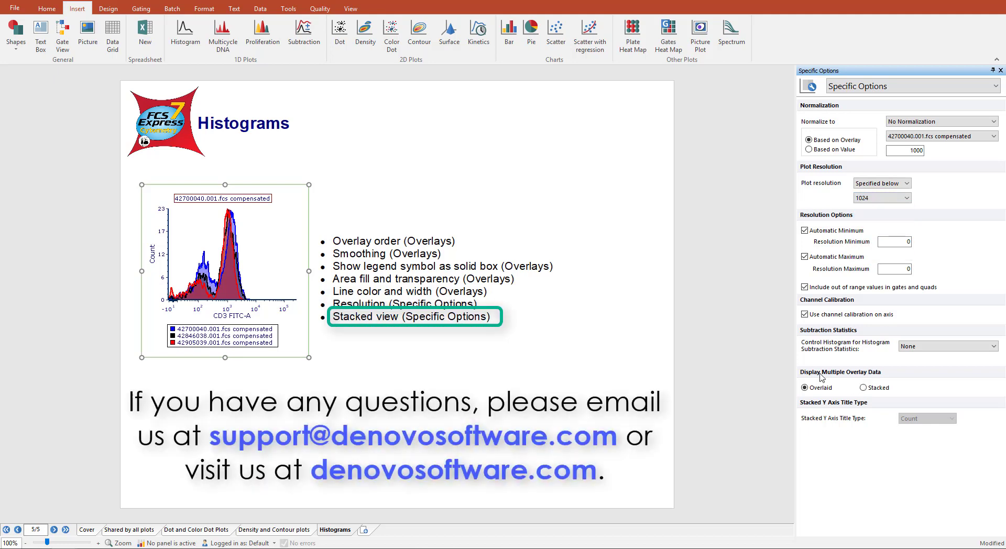
click(863, 388)
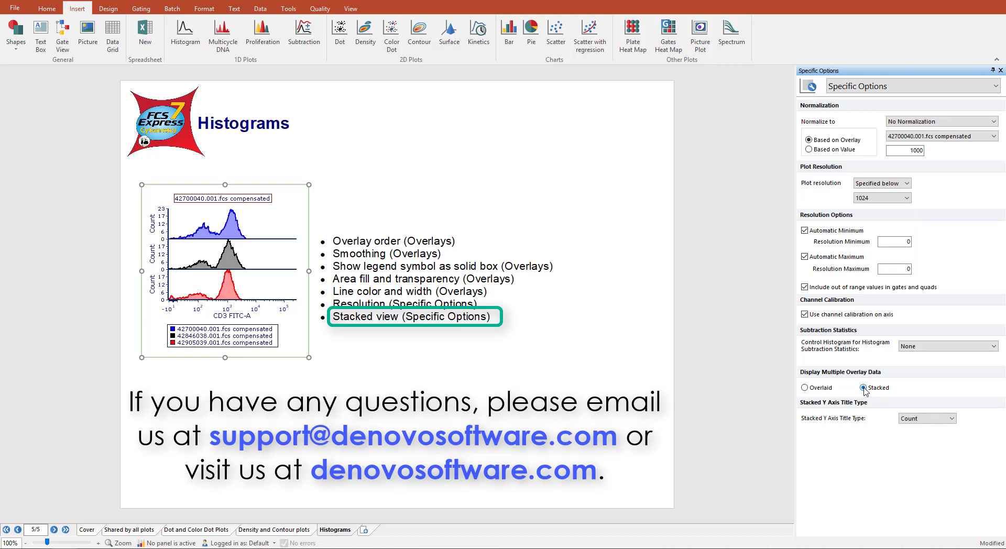